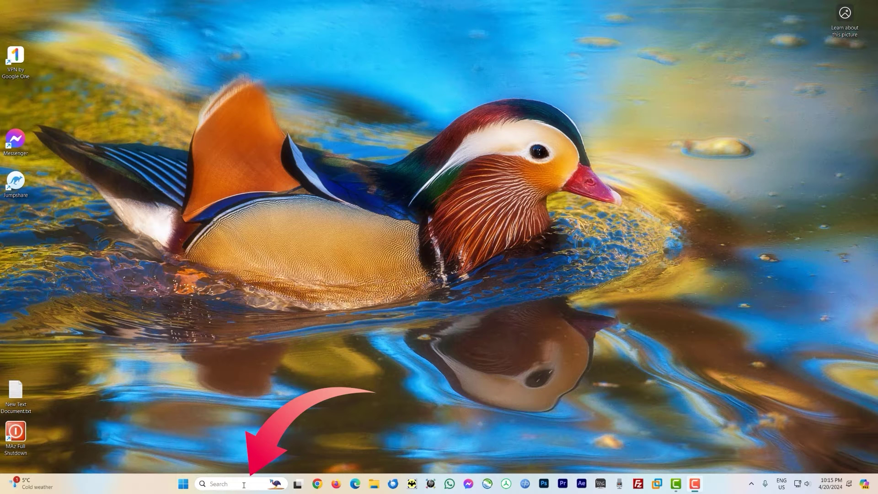
Step: Open the Services console from taskbar search and select the Virtual Disk service
{"action": "left_click", "coordinate": [243, 484]}
{"action": "type", "text": "services"}
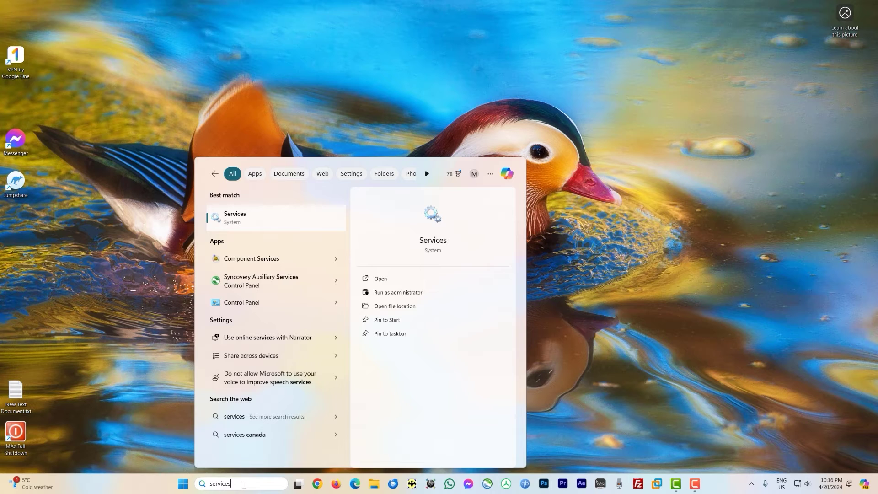
{"action": "left_click", "coordinate": [258, 218]}
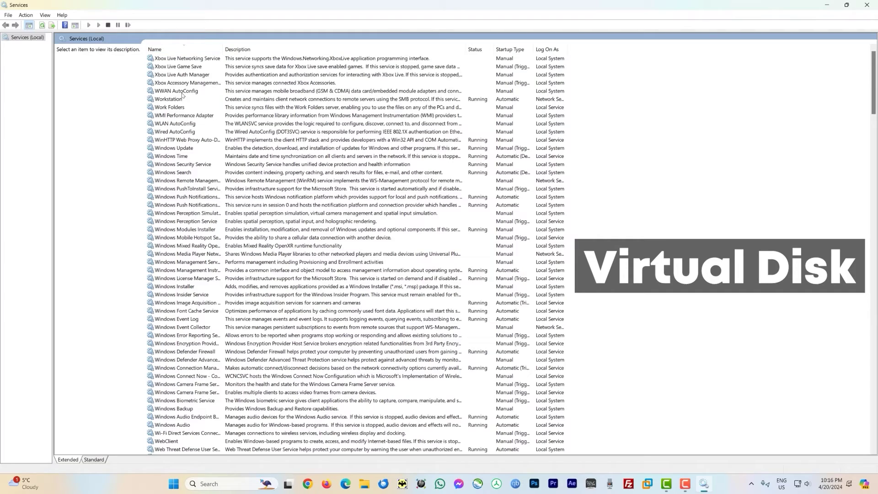
{"action": "scroll", "coordinate": [187, 147], "scroll_direction": "down", "scroll_amount": 4}
{"action": "scroll", "coordinate": [189, 191], "scroll_direction": "down", "scroll_amount": 4}
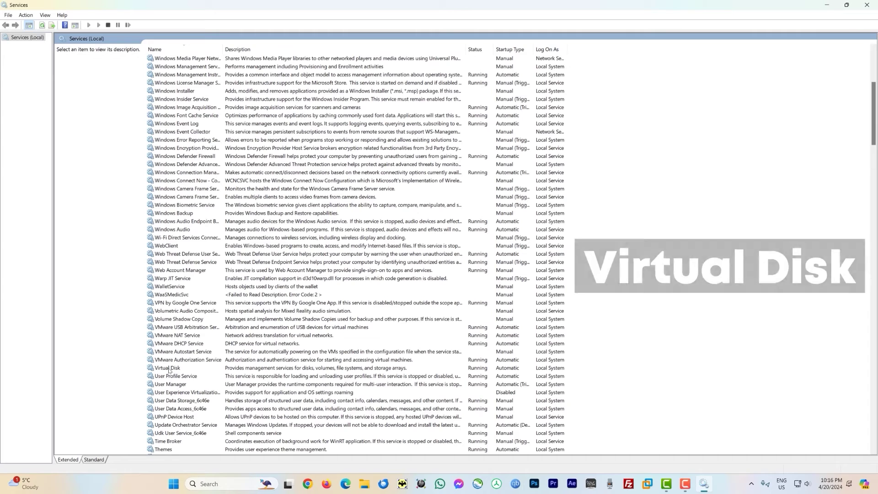
{"action": "left_click", "coordinate": [167, 369]}
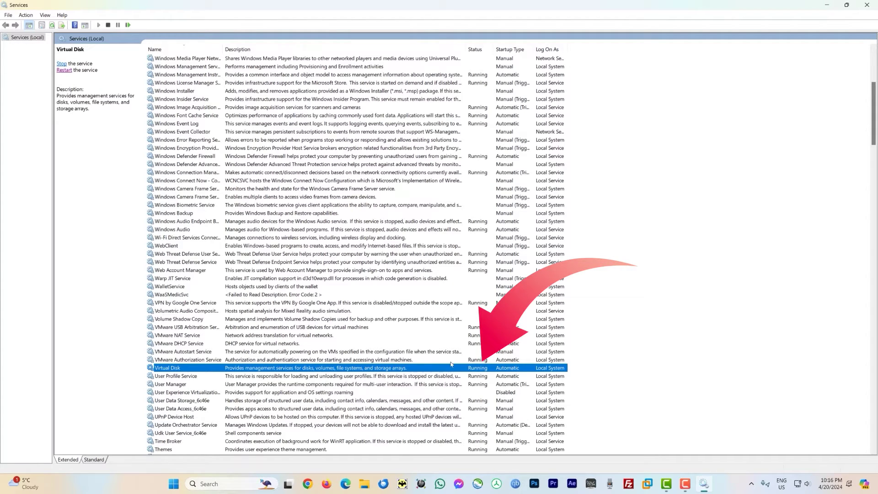
Step: Stop and then start the Virtual Disk service from its Properties dialog
{"action": "right_click", "coordinate": [308, 368]}
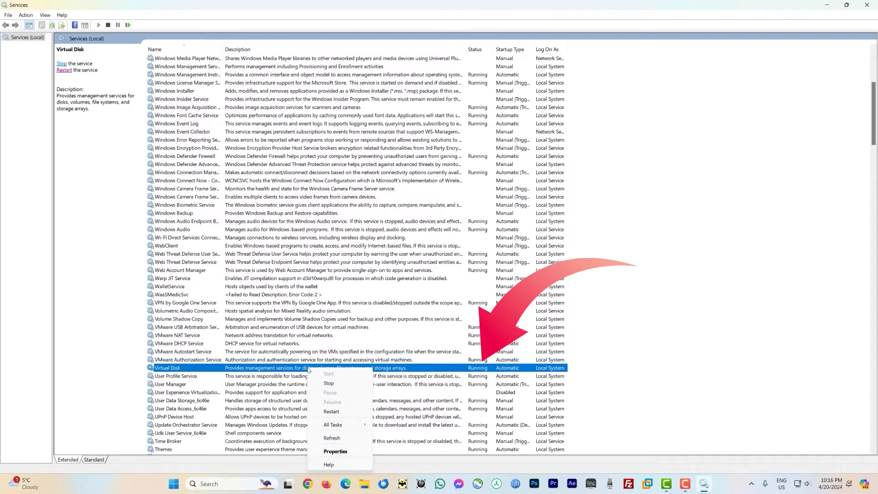
{"action": "left_click", "coordinate": [342, 453]}
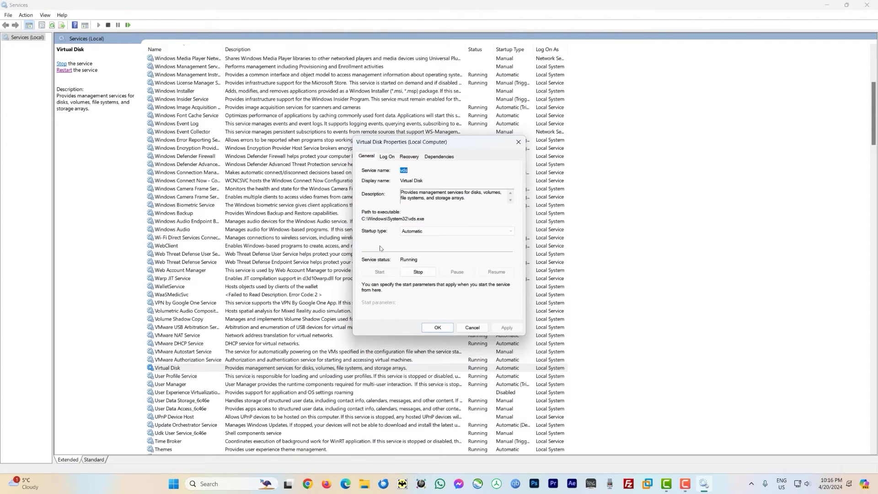
{"action": "left_click", "coordinate": [412, 274]}
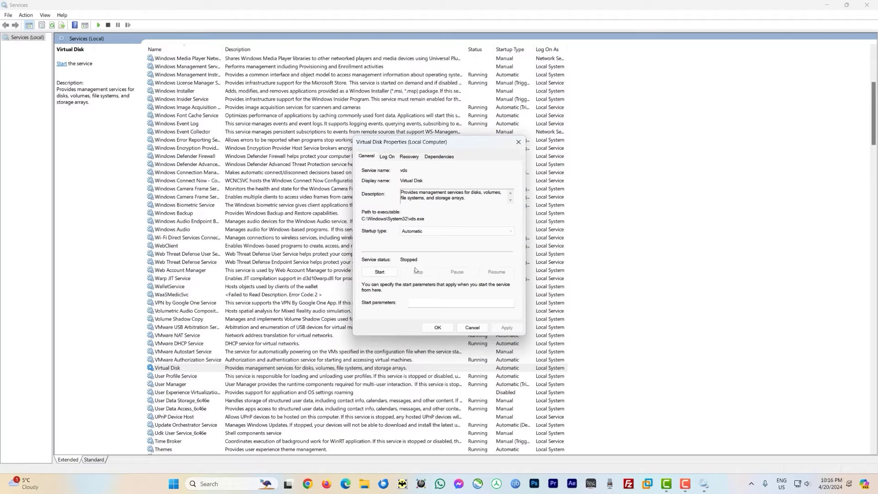
{"action": "left_click", "coordinate": [380, 272]}
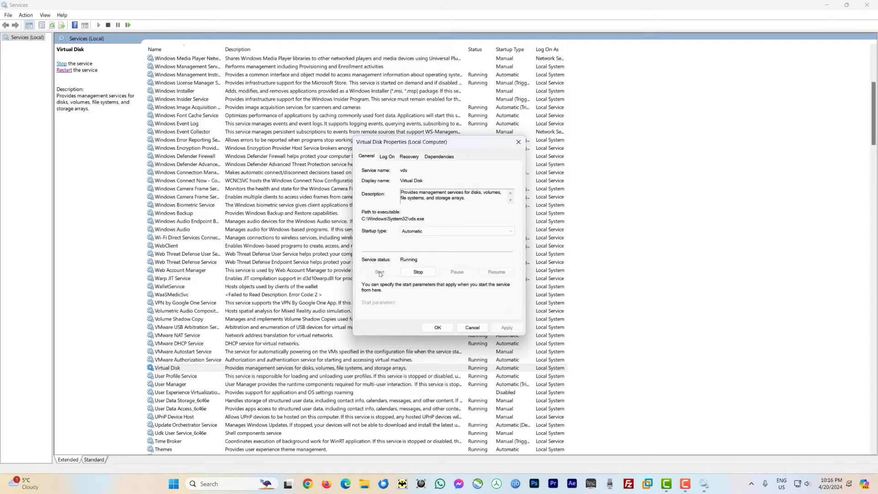
Step: Keep the Virtual Disk startup type at Automatic and confirm the properties
{"action": "left_click", "coordinate": [512, 233]}
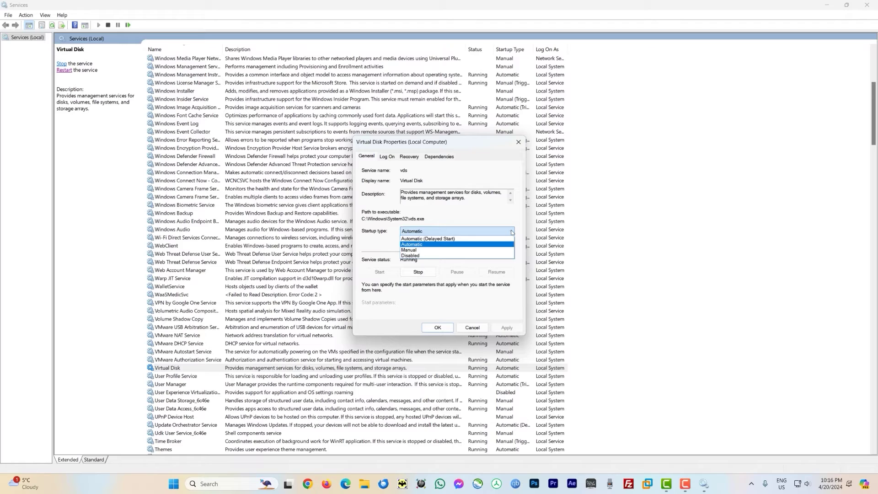
{"action": "left_click", "coordinate": [511, 232]}
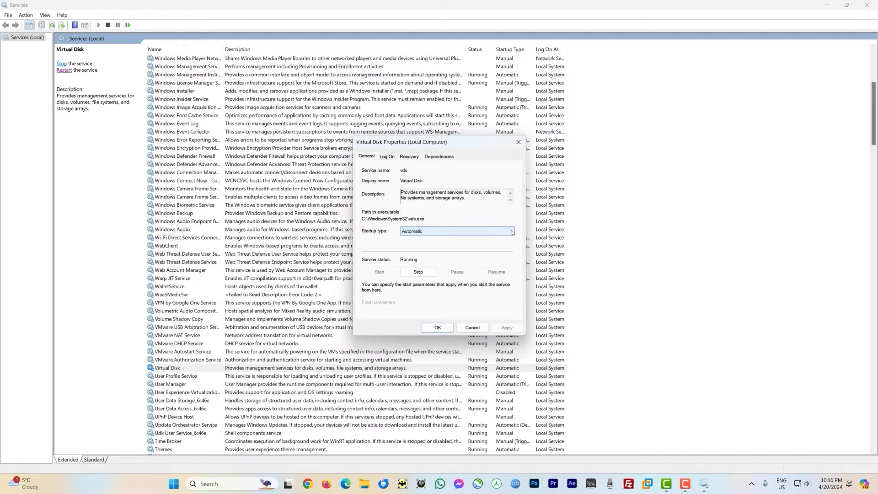
{"action": "left_click", "coordinate": [443, 329]}
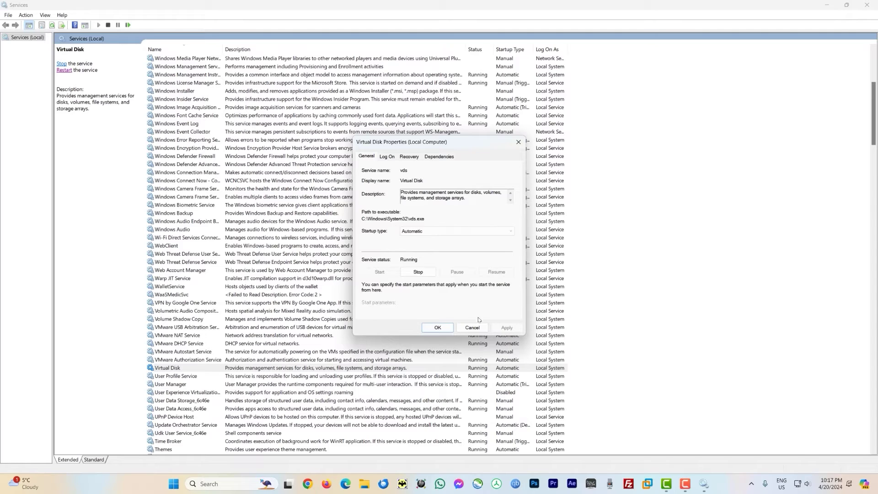
Step: Close the Services console and launch Terminal (Admin) from the Start button's quick menu
{"action": "left_click", "coordinate": [438, 328]}
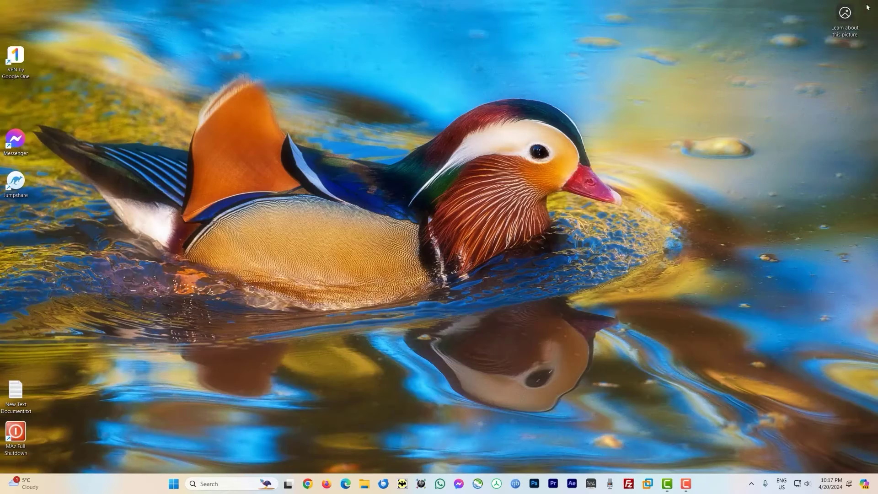
{"action": "left_click", "coordinate": [867, 4]}
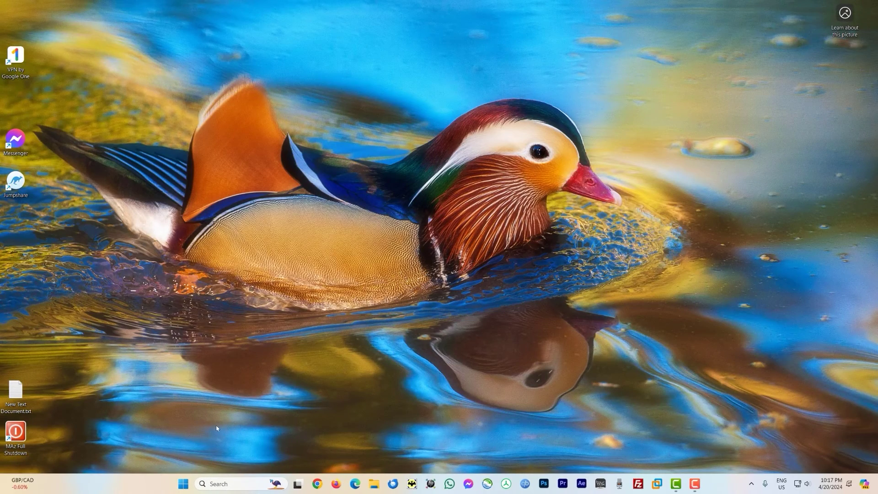
{"action": "left_click", "coordinate": [184, 484]}
{"action": "left_click", "coordinate": [545, 454]}
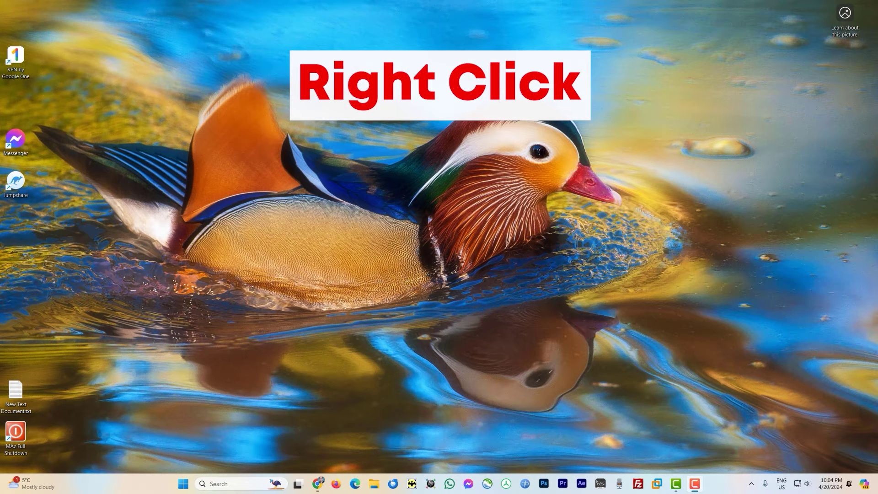
{"action": "right_click", "coordinate": [183, 485]}
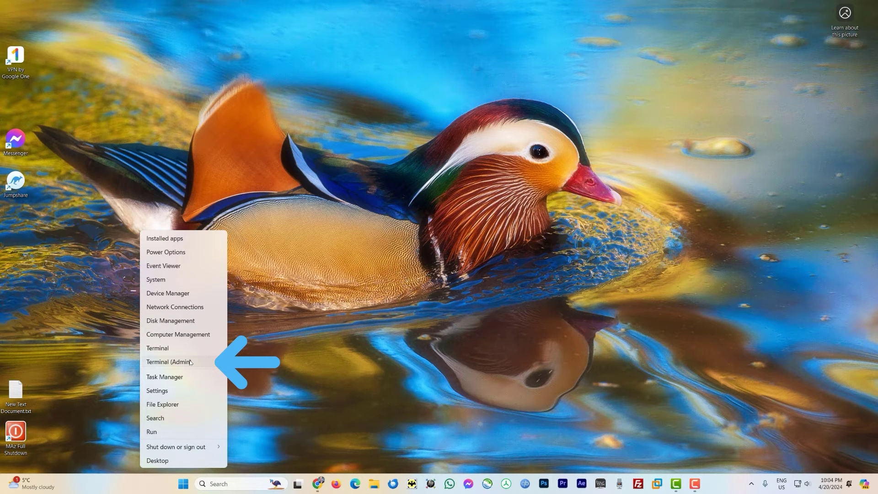
{"action": "left_click", "coordinate": [190, 362]}
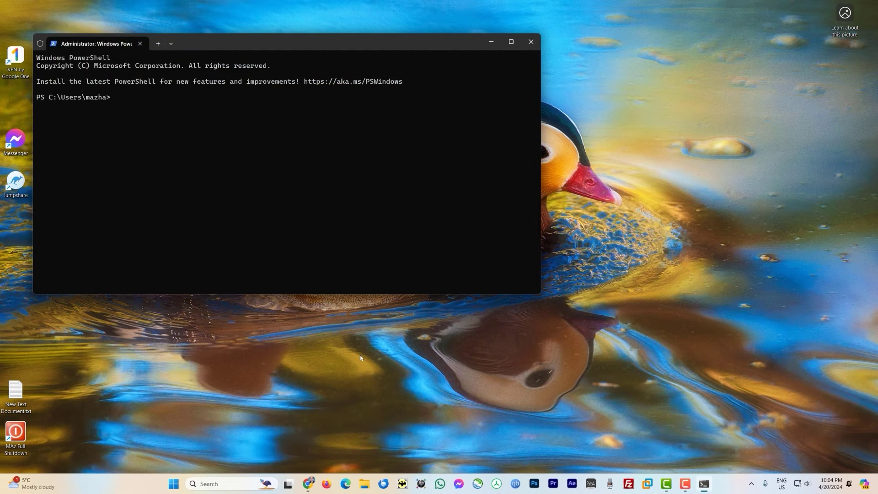
Step: Start DiskPart and check the current automount setting
{"action": "type", "text": "diskpart"}
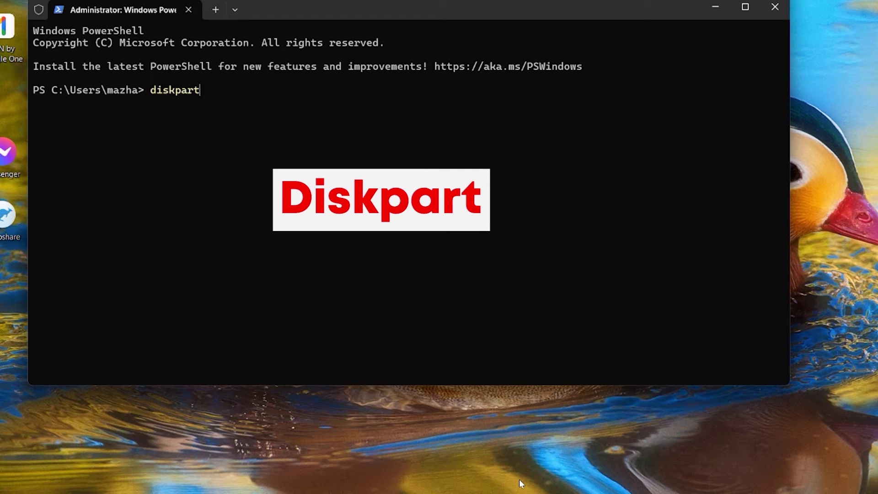
{"action": "key", "text": "Return"}
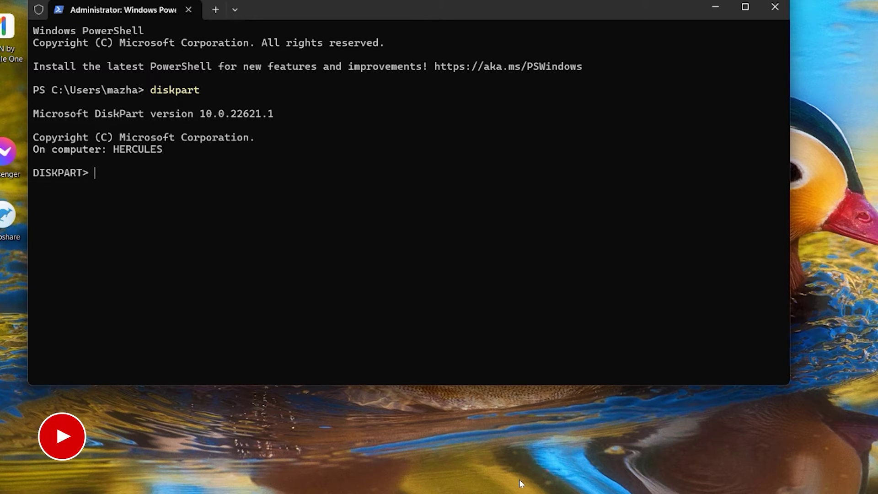
{"action": "type", "text": "automoun"}
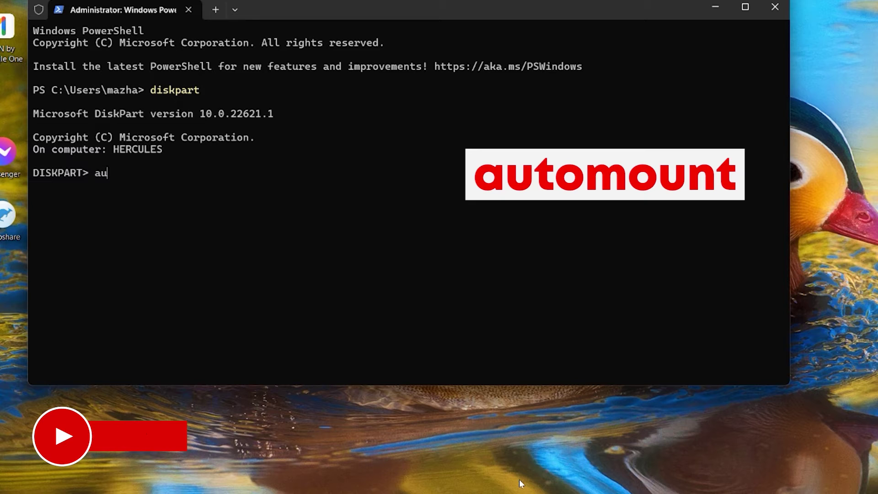
{"action": "type", "text": "t"}
{"action": "key", "text": "Return"}
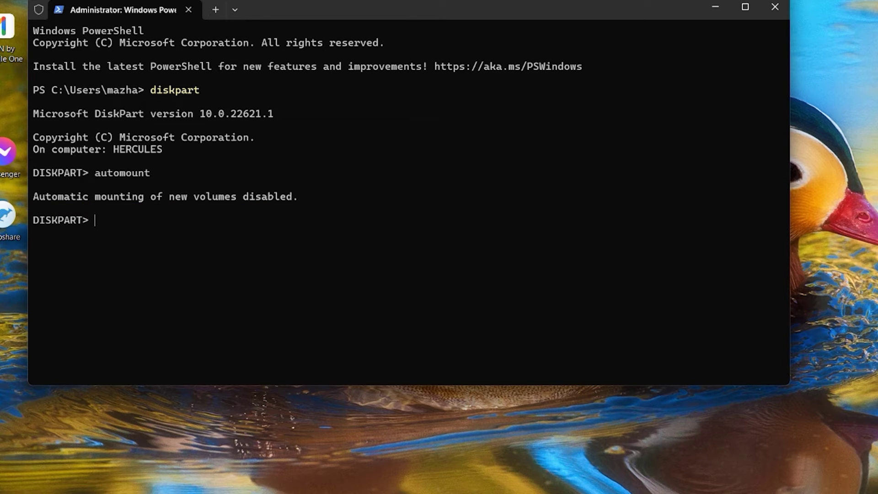
Step: Run 'automount enable' and 'automount scrub' to mount new volumes and clear old mount points
{"action": "type", "text": "a"}
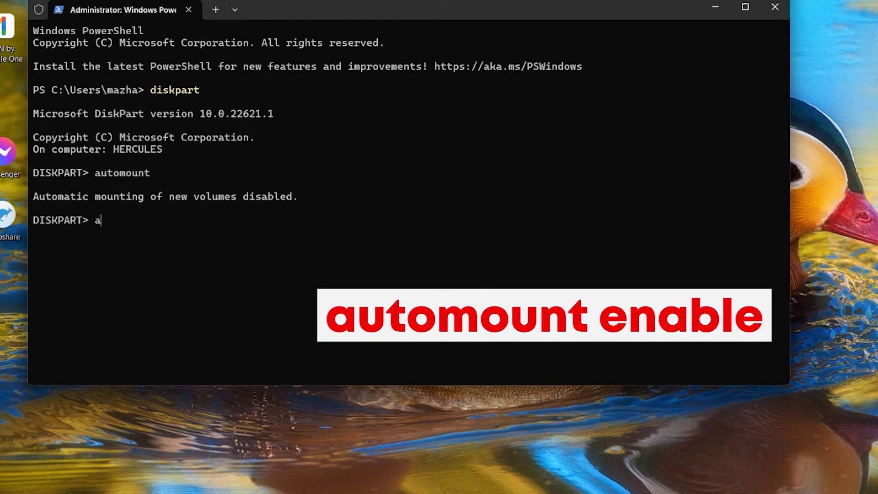
{"action": "type", "text": "utomount enable"}
{"action": "key", "text": "Return"}
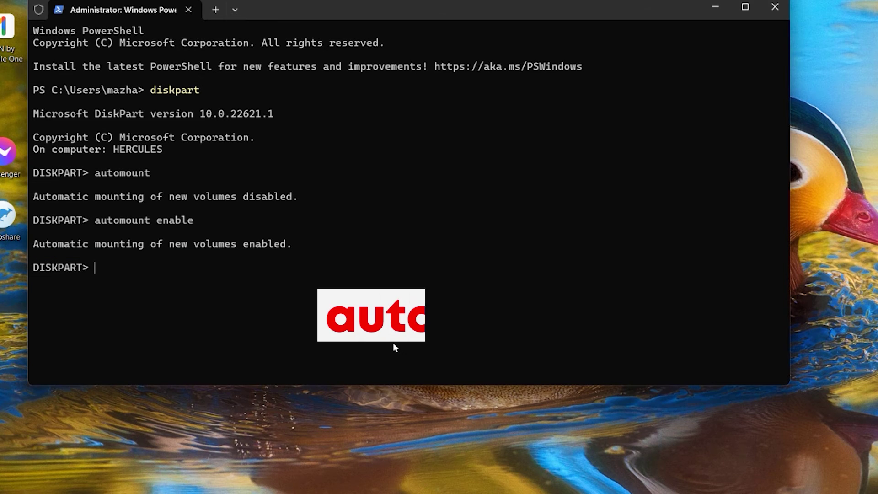
{"action": "type", "text": "automount"}
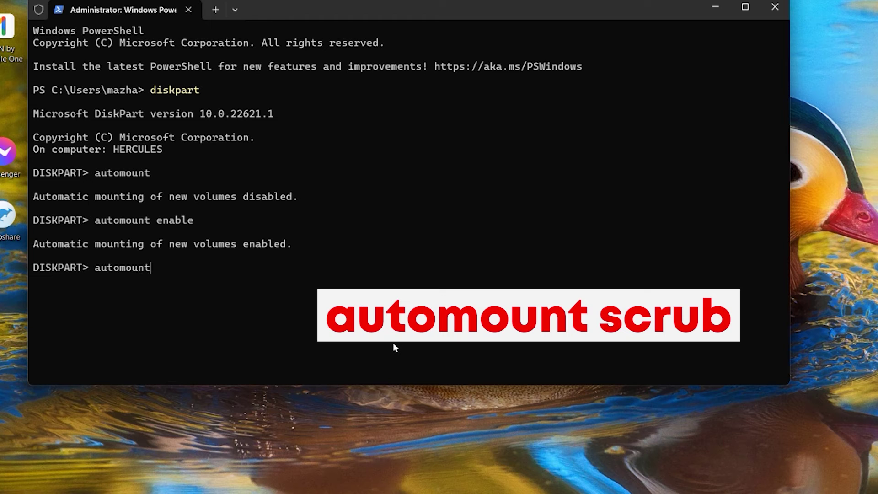
{"action": "type", "text": " scrub"}
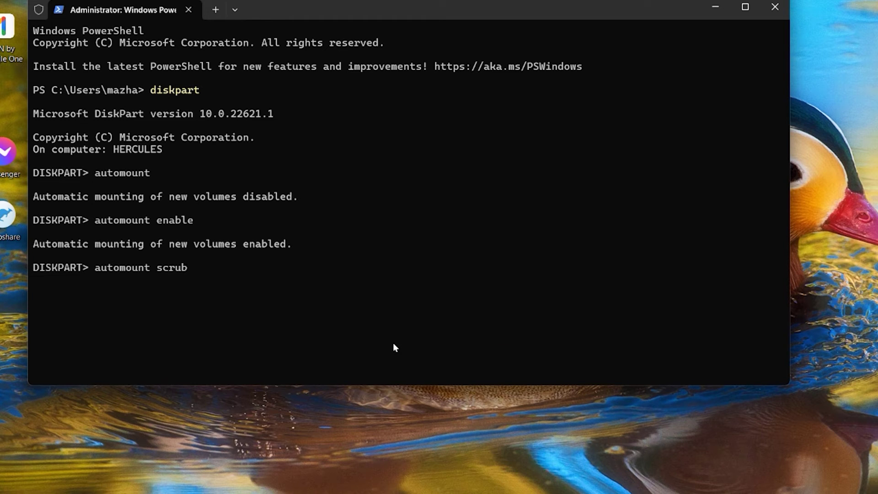
{"action": "key", "text": "Return"}
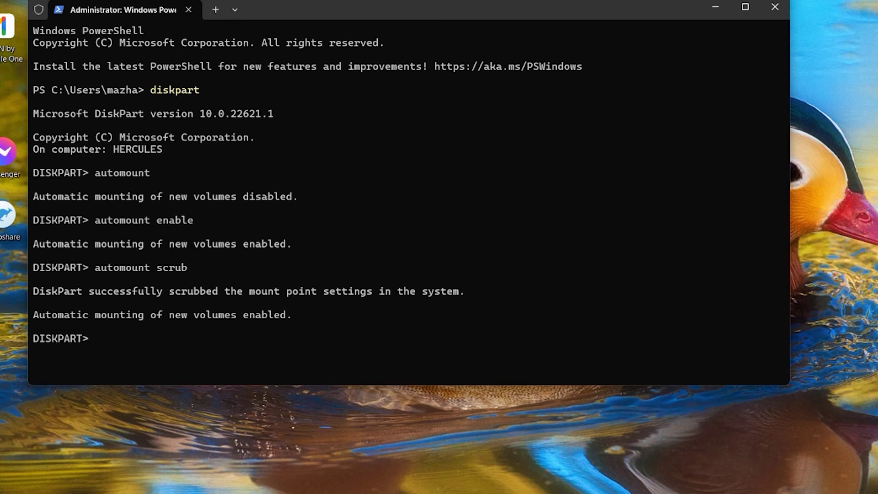
Step: Exit DiskPart, close the terminal, and show the Start menu's power options
{"action": "type", "text": "exit"}
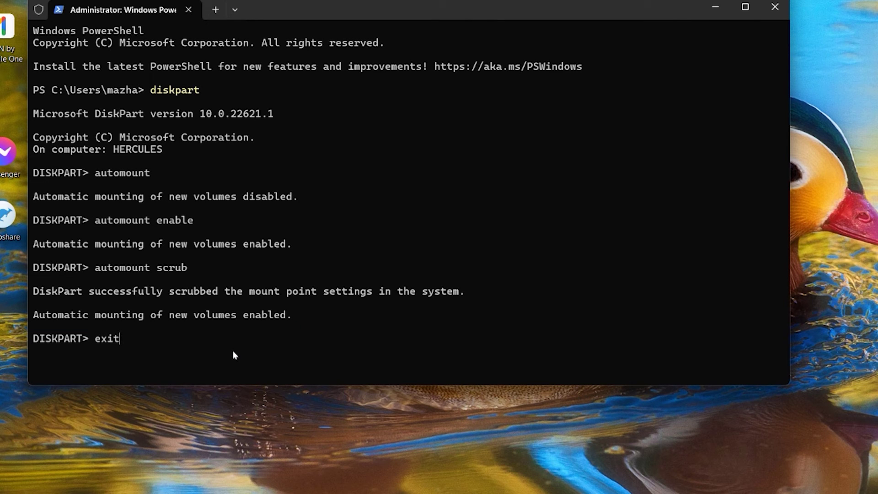
{"action": "key", "text": "Return"}
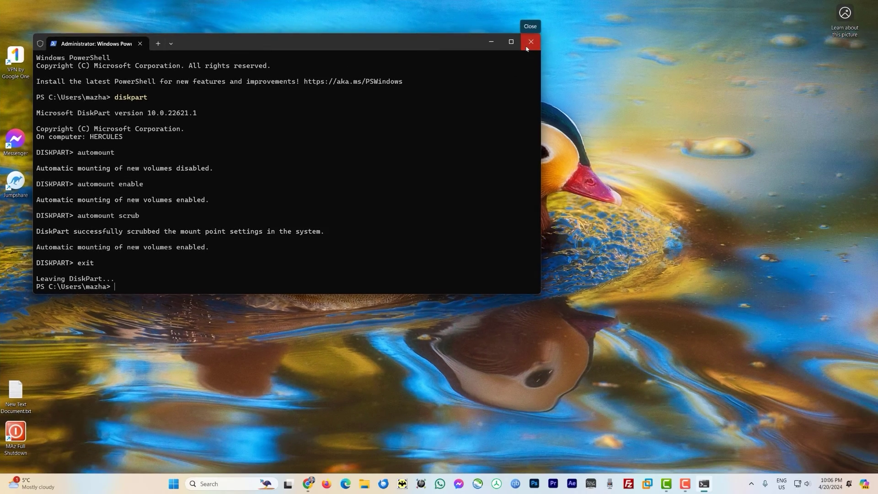
{"action": "left_click", "coordinate": [530, 42]}
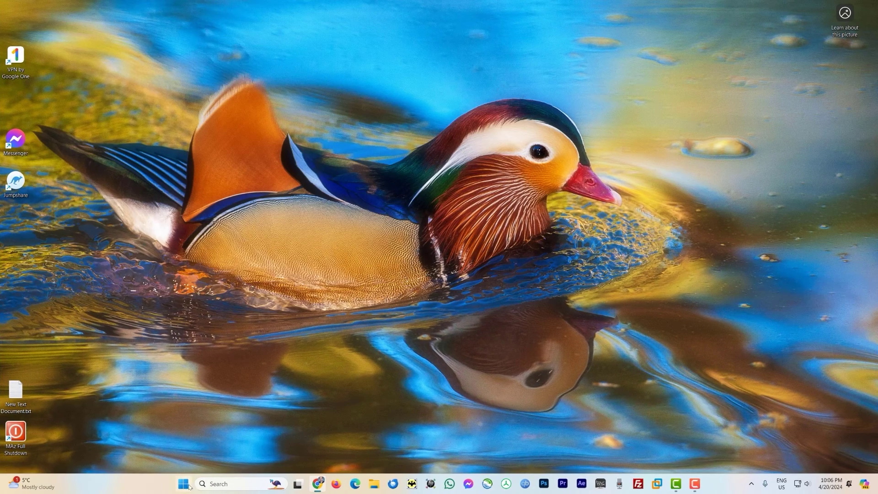
{"action": "left_click", "coordinate": [183, 483]}
{"action": "left_click", "coordinate": [544, 455]}
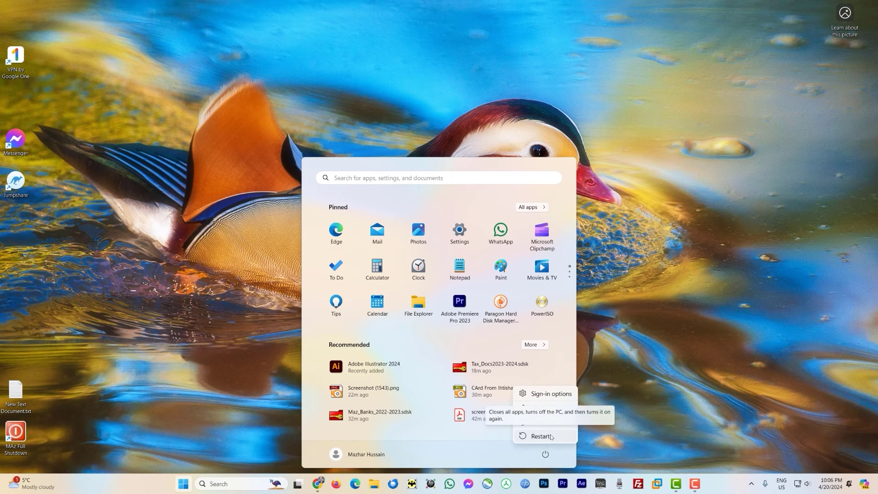